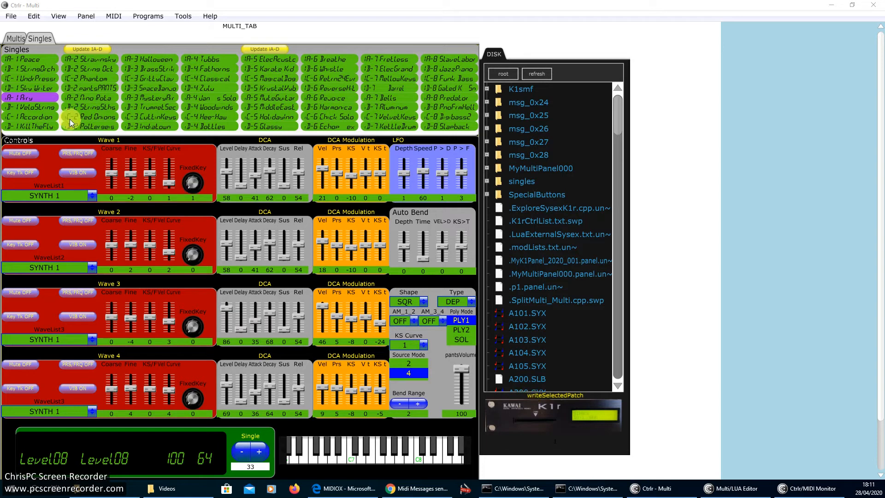
# - Audition the pantsPANTS and StringSths singles, and step up from single 43 to 45, playing test notes on the keyboard
pyautogui.click(94, 88)
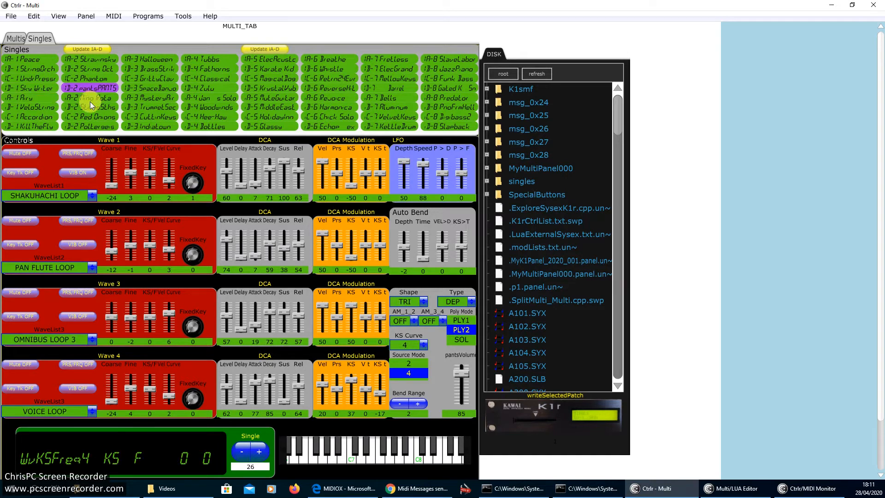
pyautogui.click(84, 109)
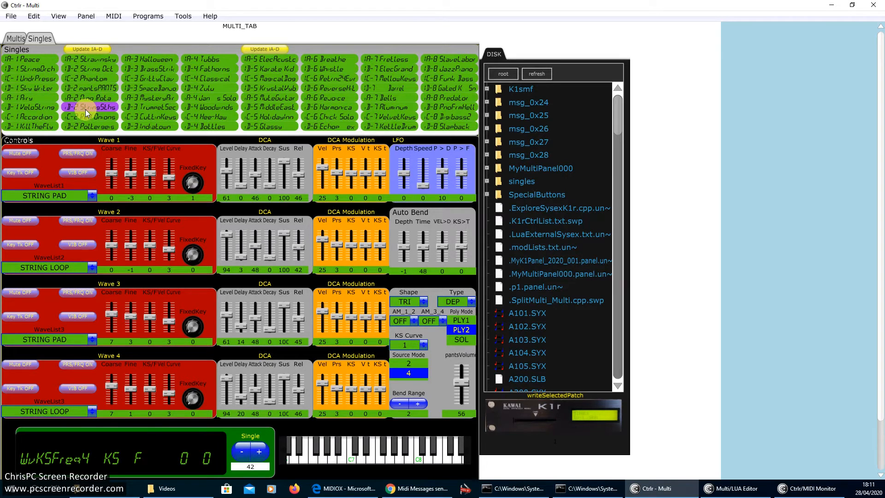
pyautogui.click(259, 452)
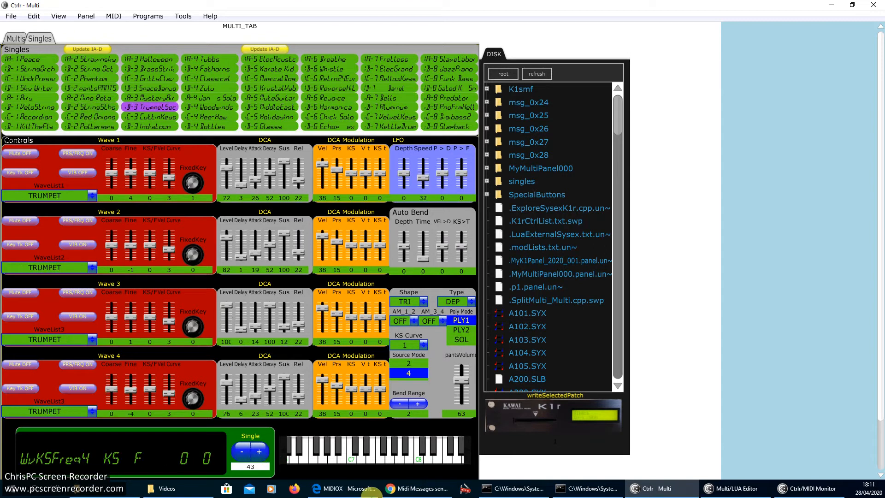
pyautogui.click(366, 461)
pyautogui.click(258, 453)
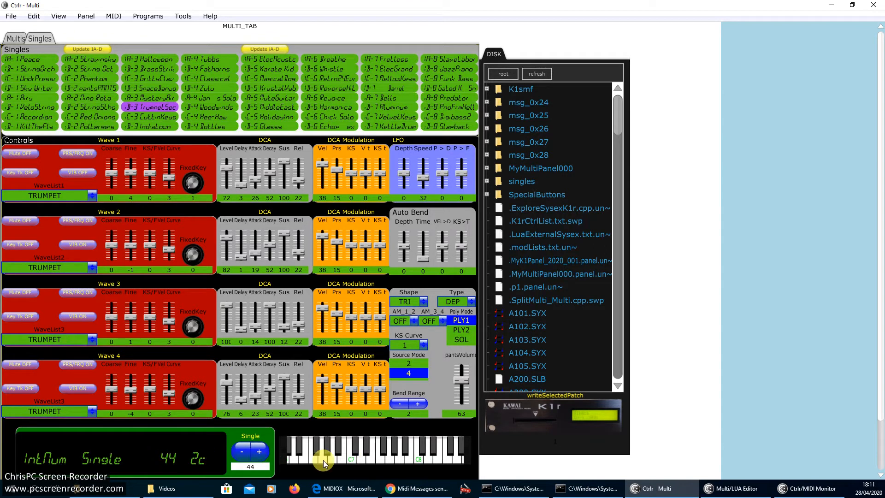
pyautogui.click(361, 462)
pyautogui.click(270, 454)
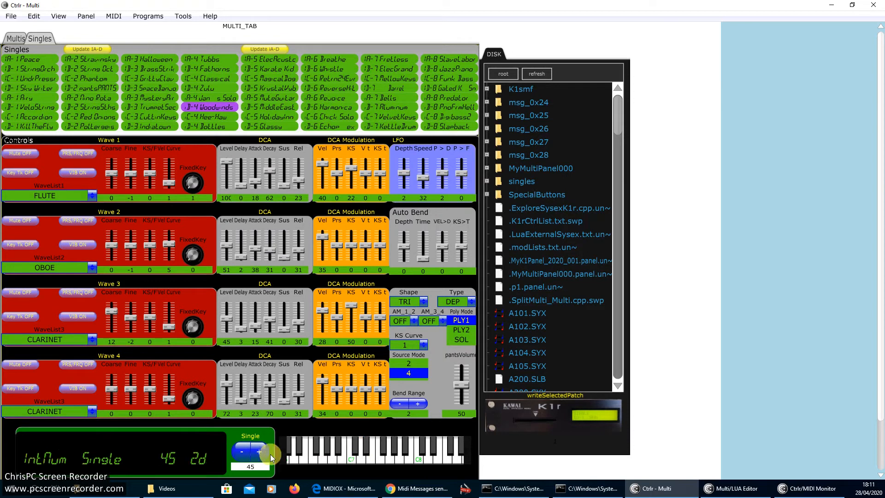
pyautogui.click(355, 454)
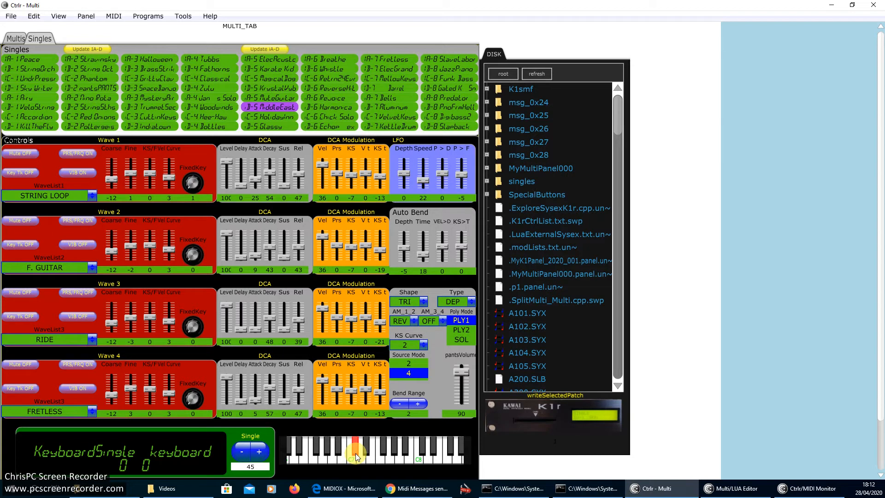
# - Rename the MiddleEast single to pantsPANTS without writing it, and reload single 45 by stepping to its neighbour and back
pyautogui.doubleClick(282, 109)
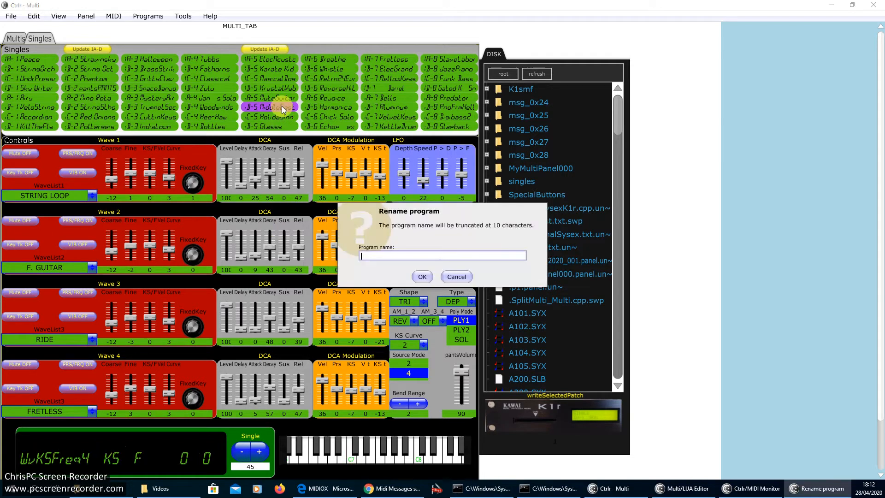
pyautogui.click(461, 280)
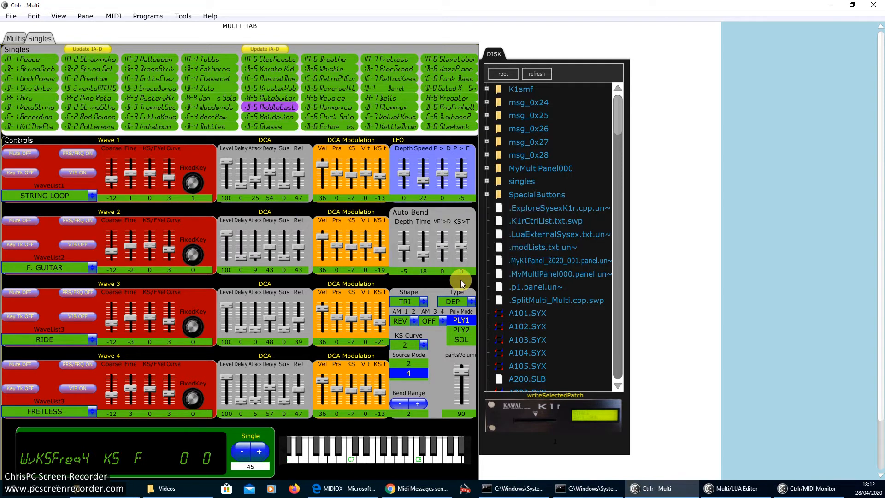
pyautogui.doubleClick(280, 107)
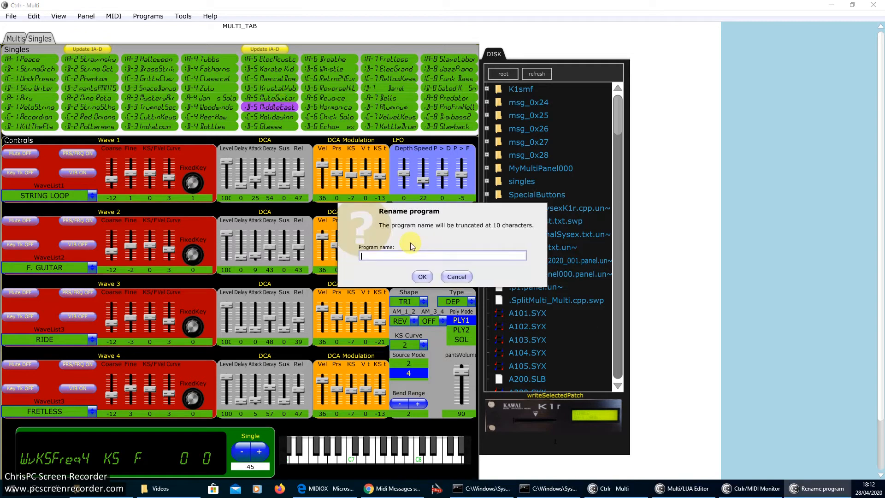
pyautogui.write('pantsPa')
pyautogui.press('BackSpace')
pyautogui.write('AN')
pyautogui.click(416, 279)
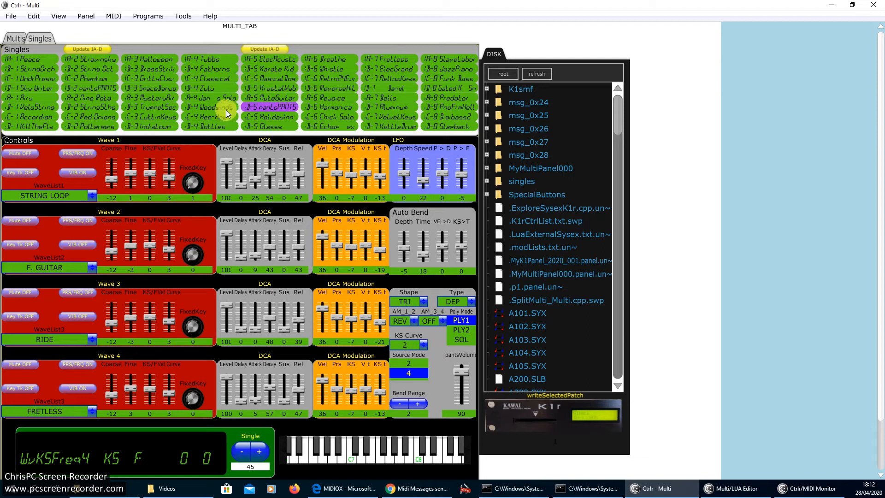
pyautogui.click(243, 450)
pyautogui.click(264, 451)
# - Rename the reloaded MiddleEast single to pantsPANTS and write the selected patch to the synth
pyautogui.doubleClick(272, 109)
pyautogui.write('p')
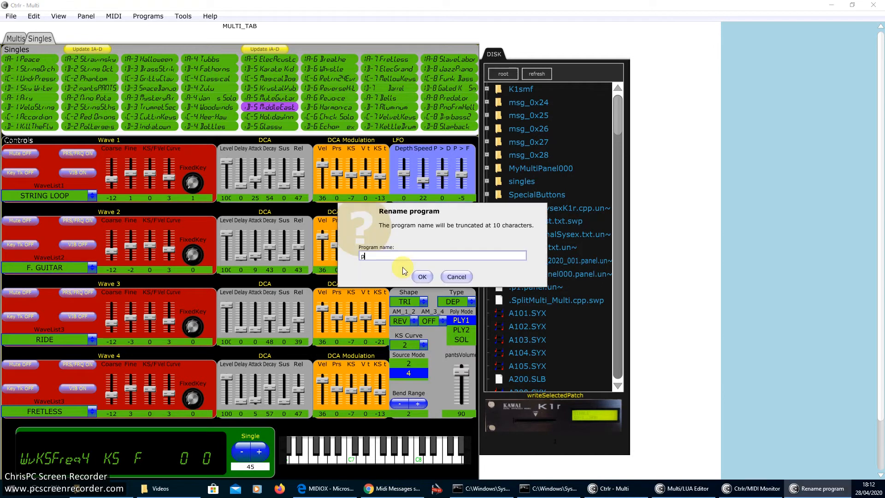
pyautogui.write('antsPANTS')
pyautogui.click(432, 280)
pyautogui.click(596, 430)
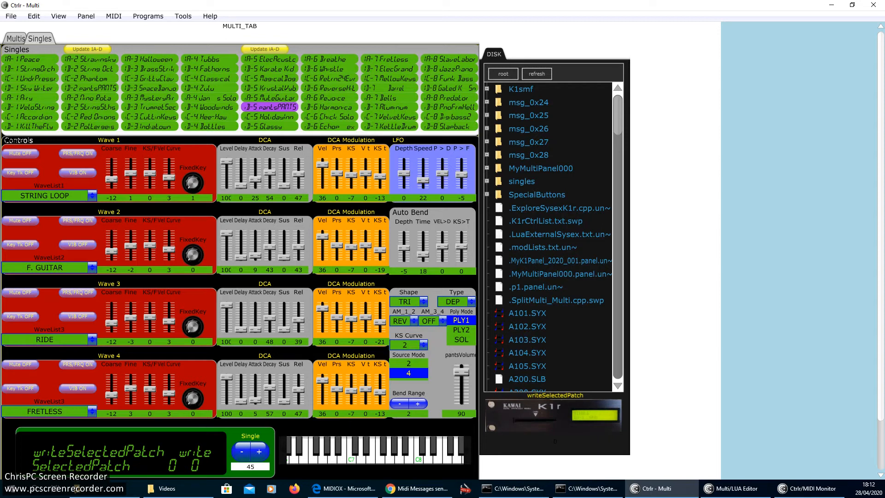
# - Check the written patch in the MIDI monitor and by stepping from single 44 up to 46
pyautogui.hotkey('alt', 'Tab')
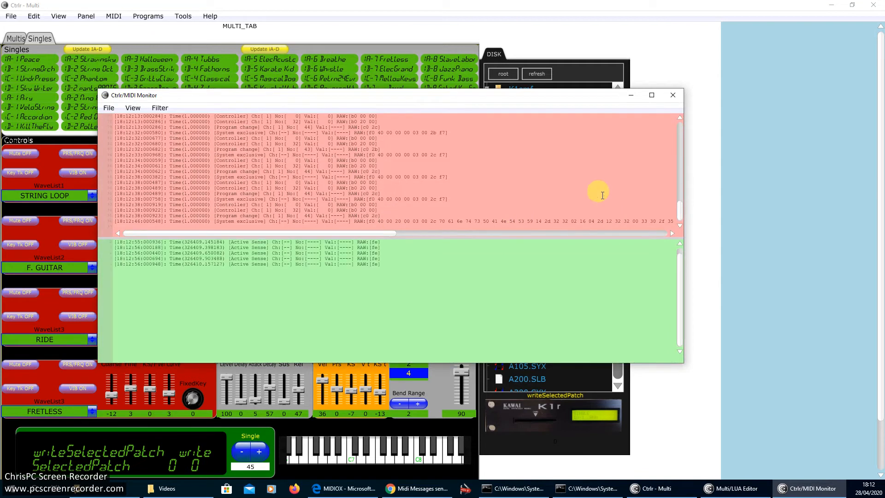
pyautogui.moveTo(529, 98); pyautogui.dragTo(0, 112)
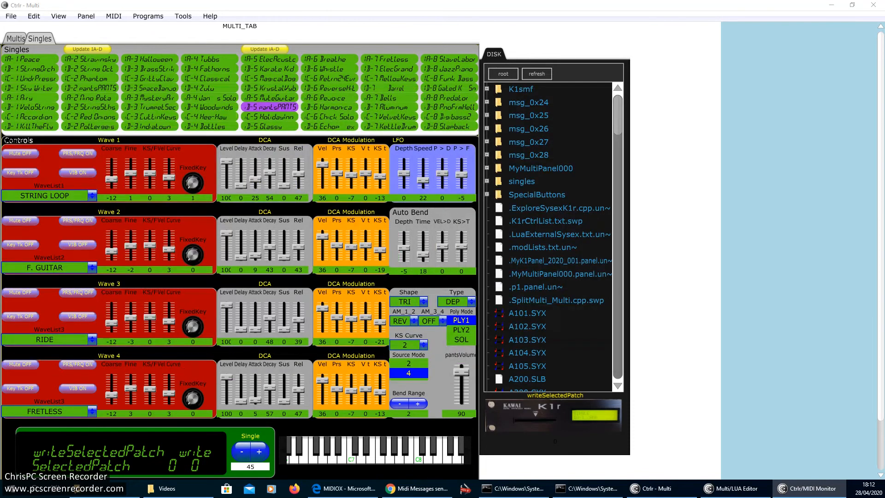
pyautogui.click(242, 450)
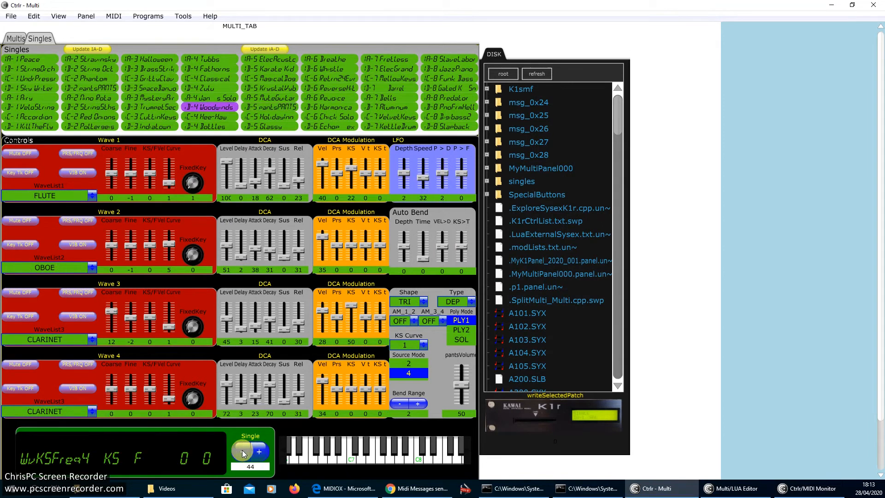
pyautogui.click(252, 454)
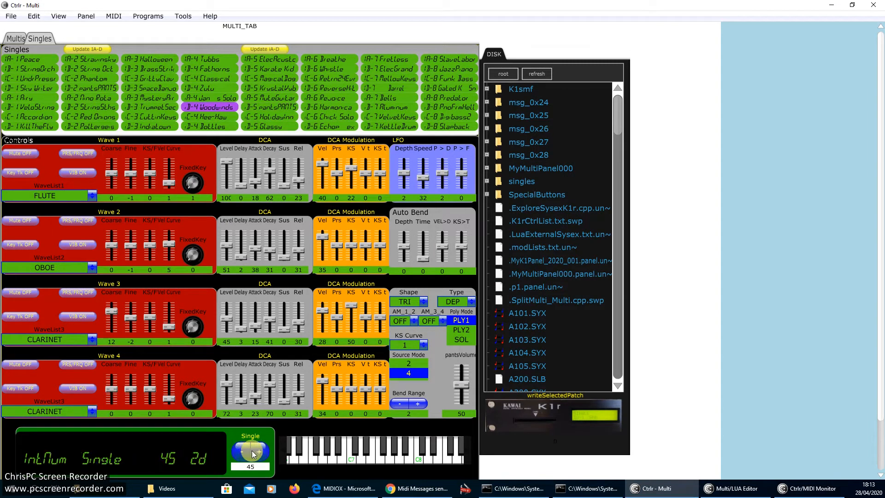
pyautogui.click(252, 450)
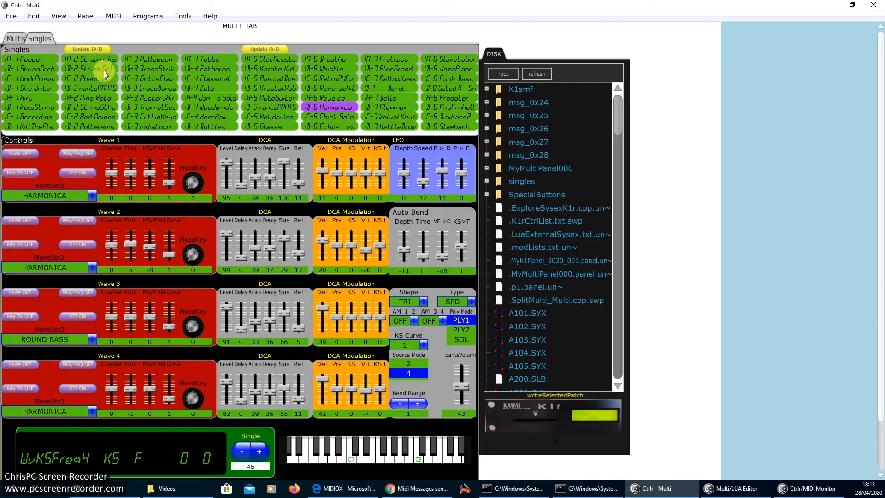
# - Switch to the multis and step down through 89 to multi 88, playing a test note on each
pyautogui.click(21, 38)
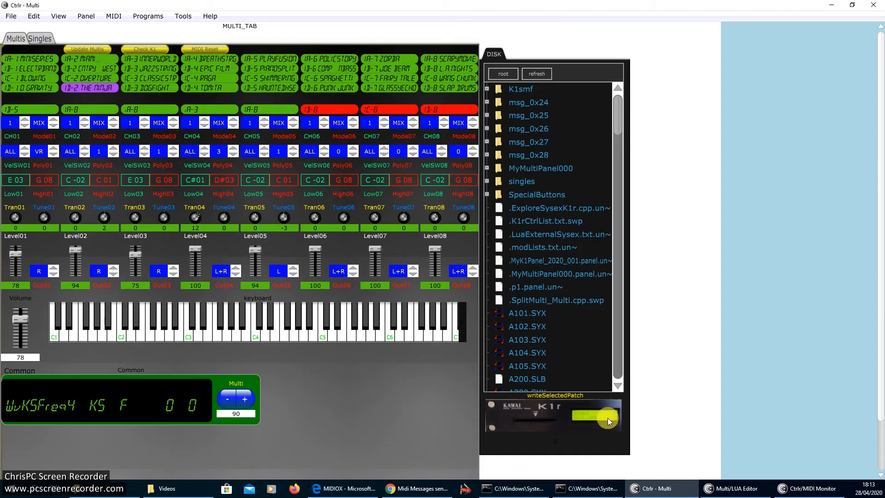
pyautogui.click(227, 400)
pyautogui.click(249, 335)
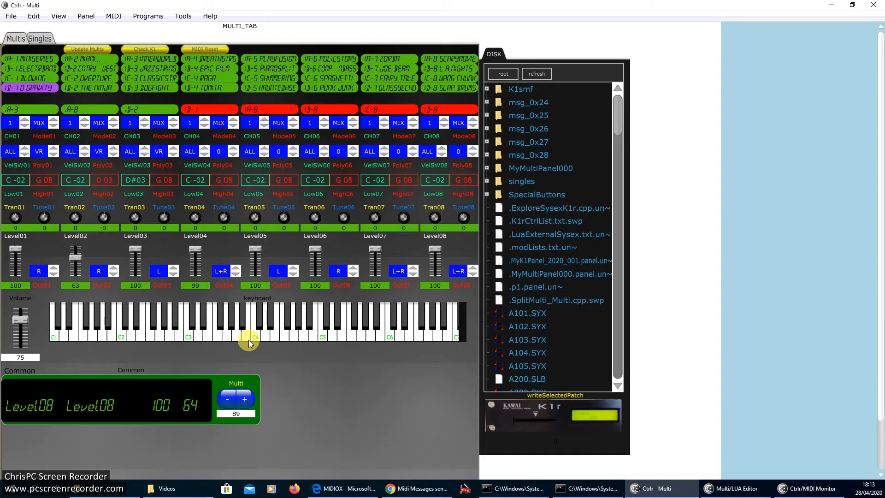
pyautogui.click(228, 399)
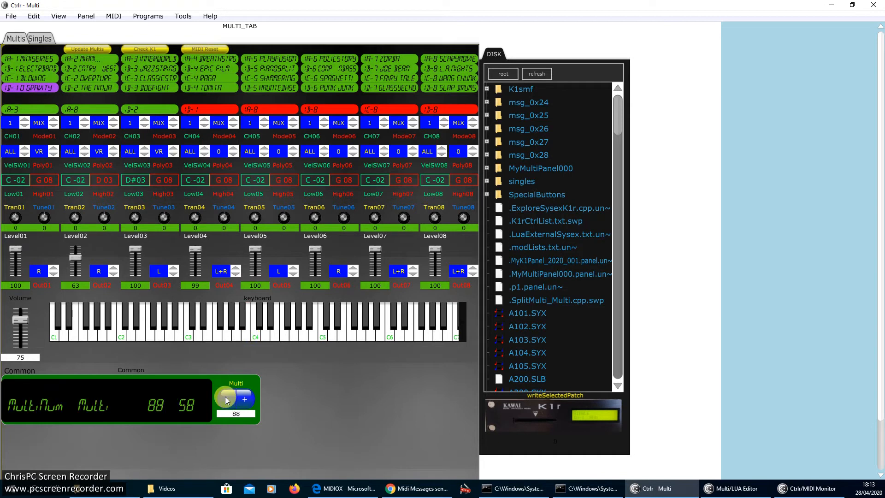
pyautogui.click(256, 338)
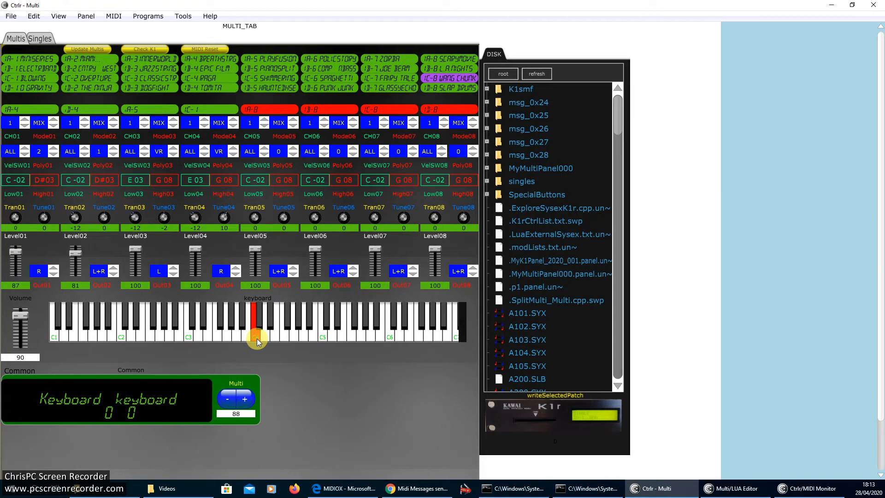
# - View the single used by section 1 of the WANG CHUNK multi among the singles, and return to the multis
pyautogui.click(26, 109)
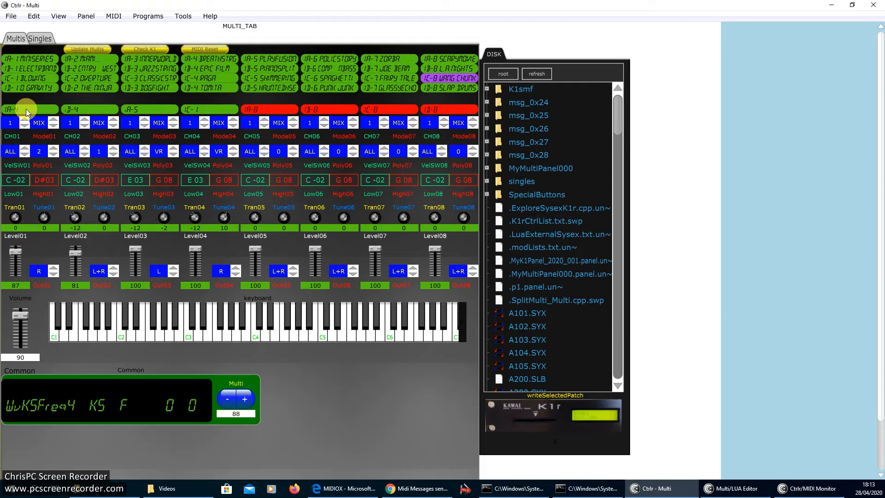
pyautogui.click(39, 39)
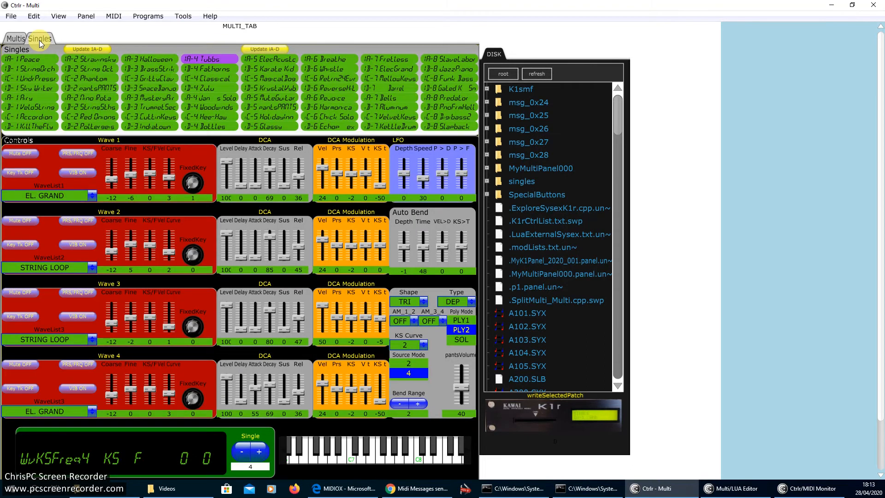
pyautogui.click(21, 40)
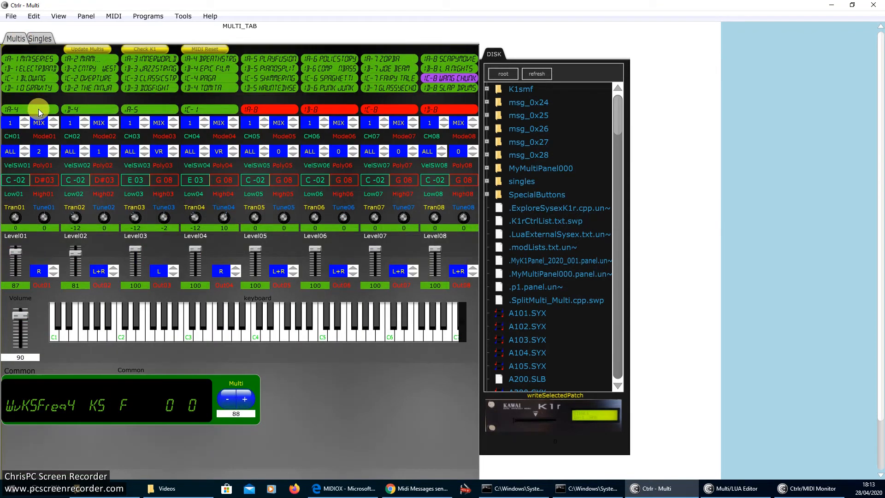
# - Assign single iB-3 TrumpetSec to section 1 of the multi and check its parameters among the singles
pyautogui.click(39, 112)
pyautogui.click(495, 245)
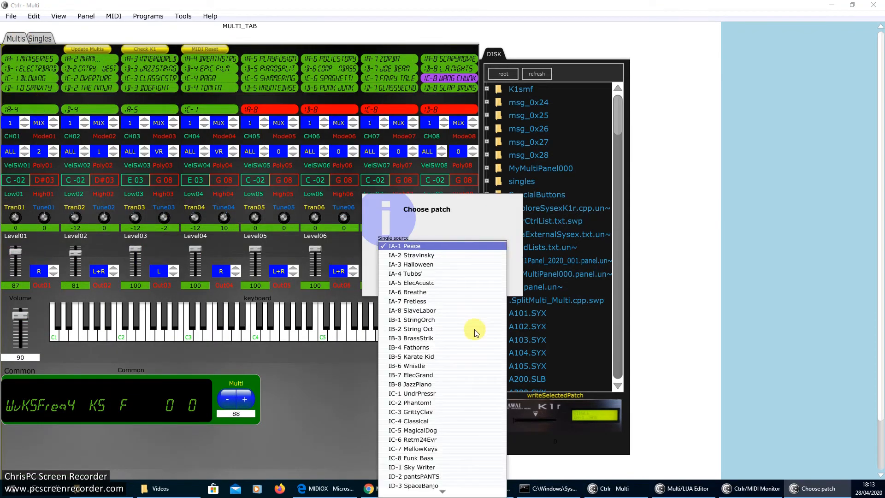
pyautogui.scroll(-5, 476, 331)
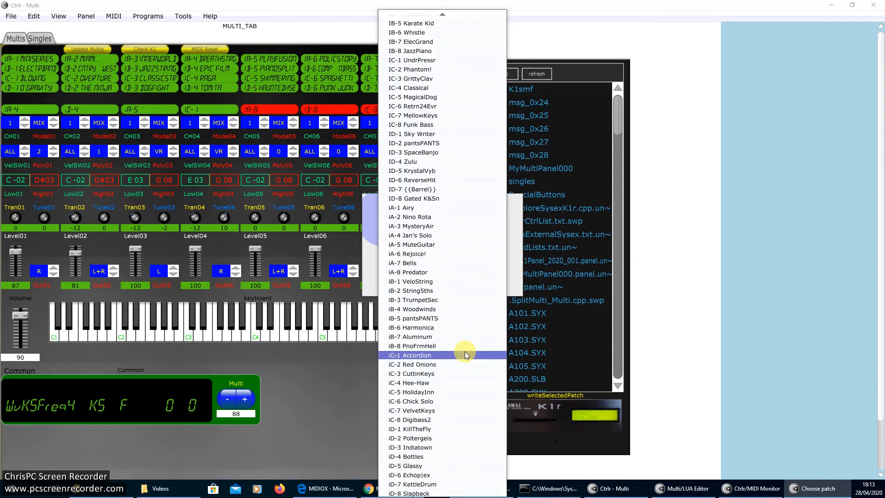
pyautogui.click(442, 300)
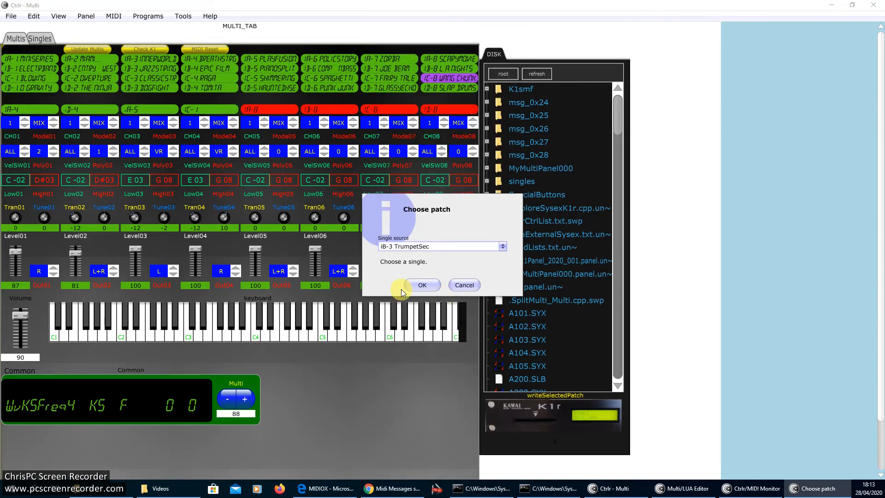
pyautogui.click(412, 286)
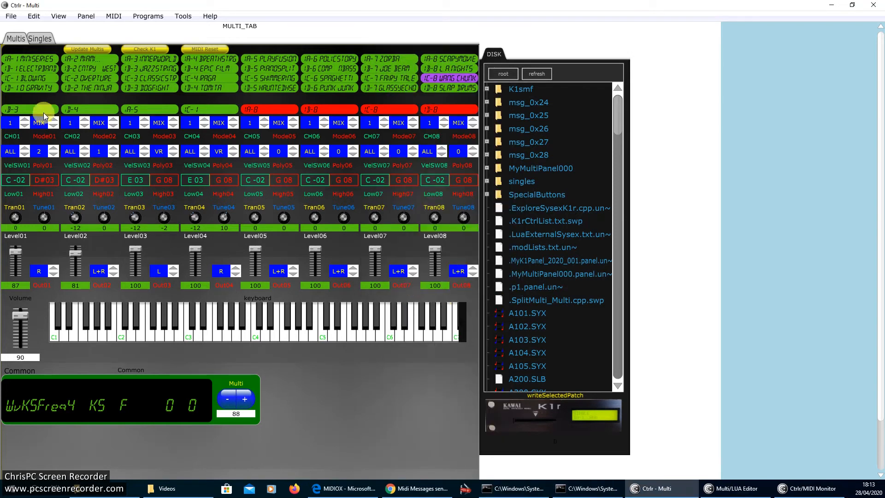
pyautogui.click(40, 39)
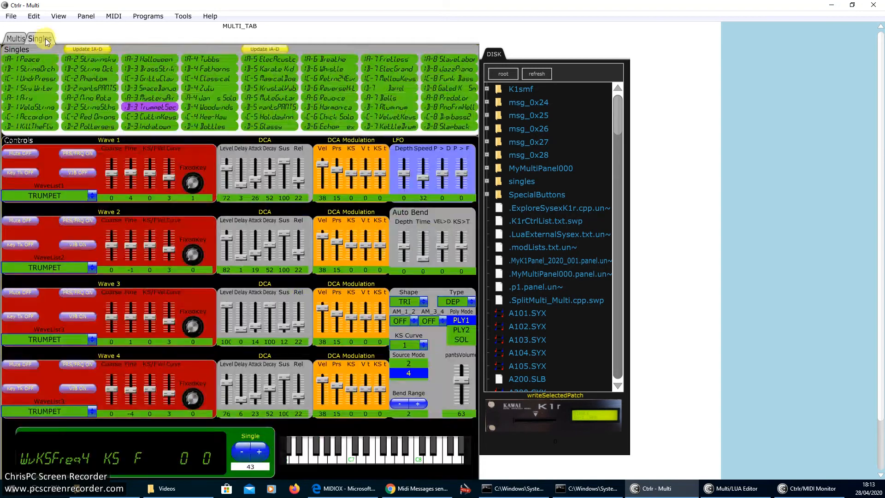
pyautogui.click(16, 40)
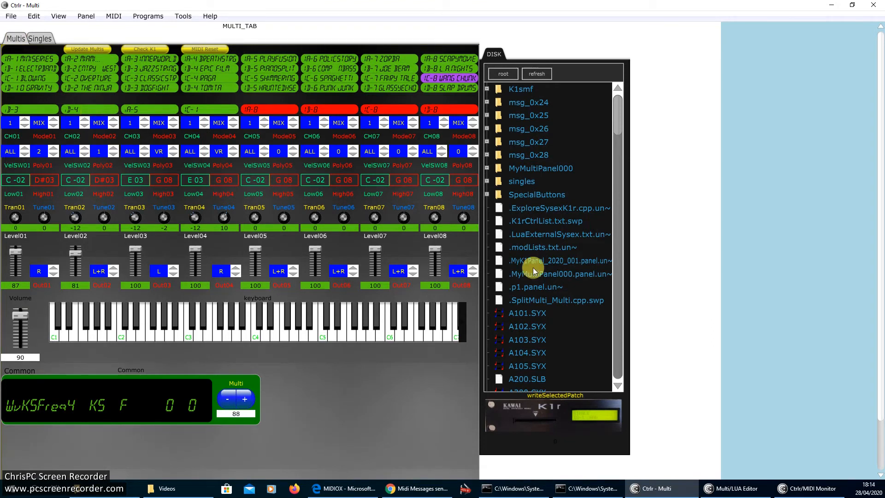
# - Assign single IB-6 Whistle to section 2 of the multi and play a test note
pyautogui.click(495, 245)
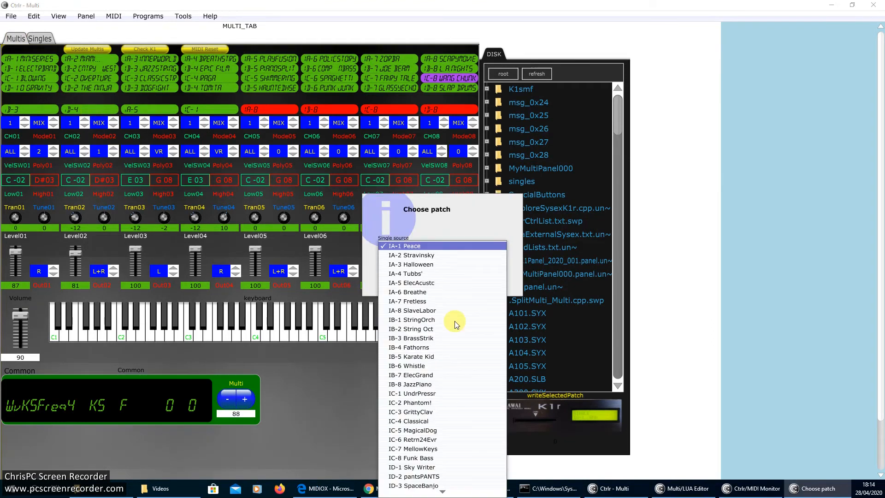
pyautogui.click(428, 365)
pyautogui.click(422, 285)
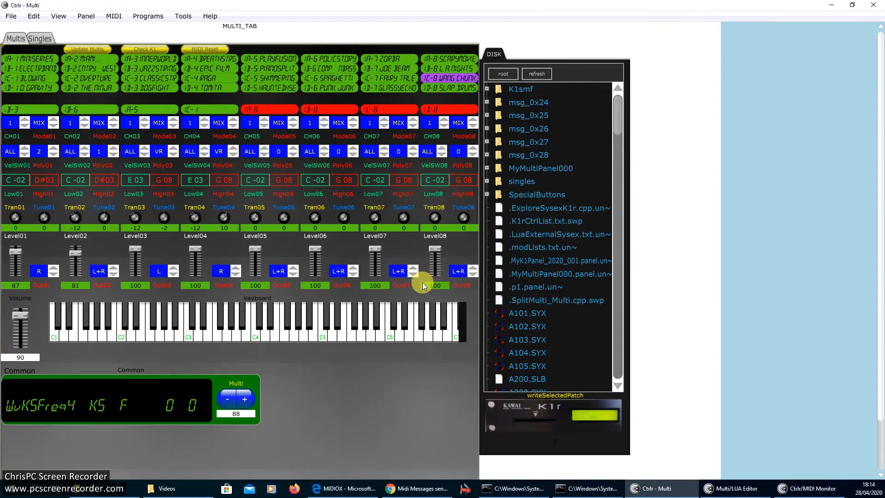
pyautogui.click(292, 311)
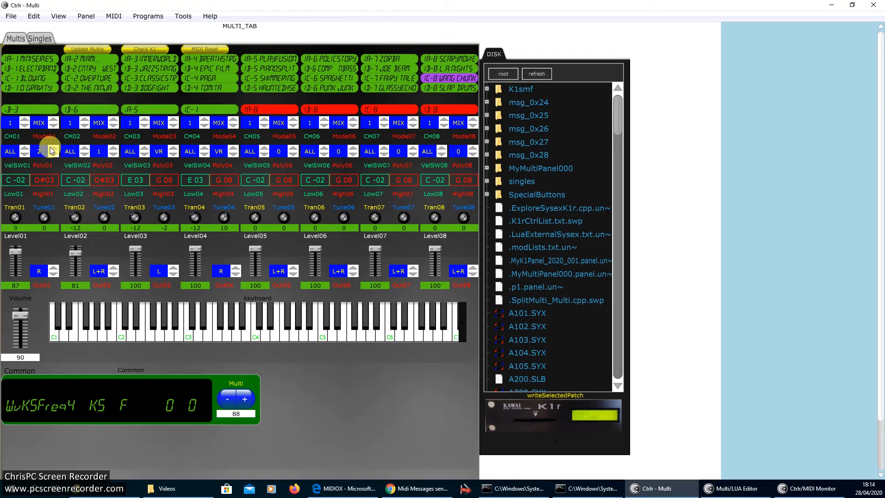
# - Set the velocity switch to LOUD for section 1 and SOFT for section 2
pyautogui.click(24, 154)
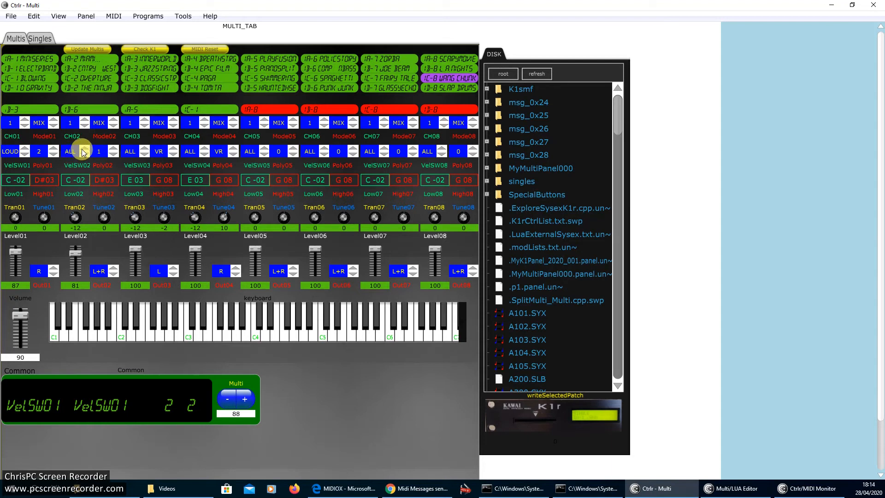
pyautogui.click(83, 153)
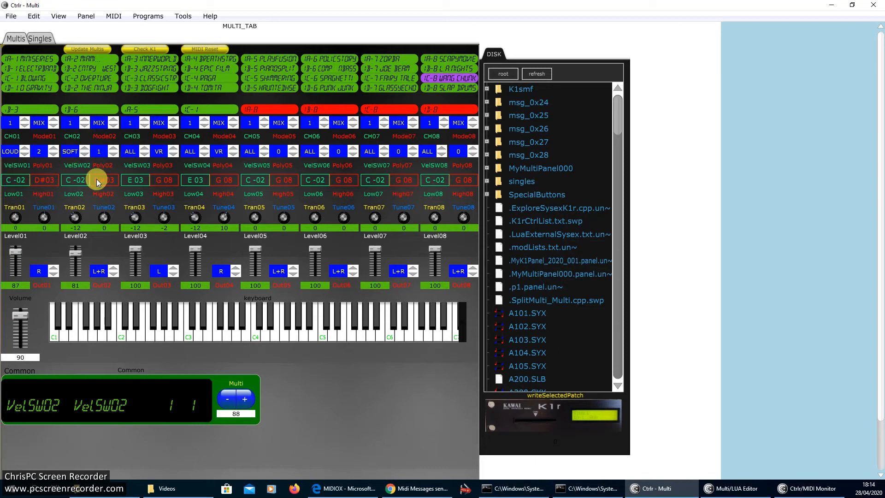
pyautogui.click(18, 180)
pyautogui.click(438, 249)
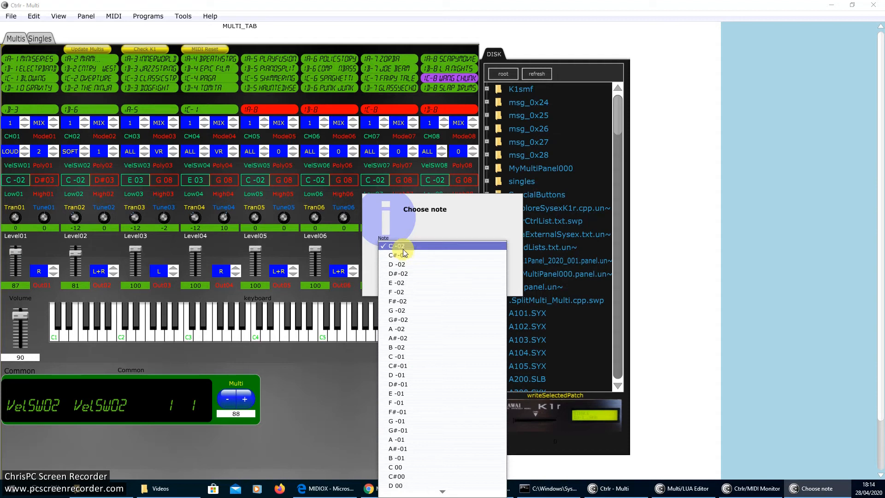
pyautogui.click(416, 227)
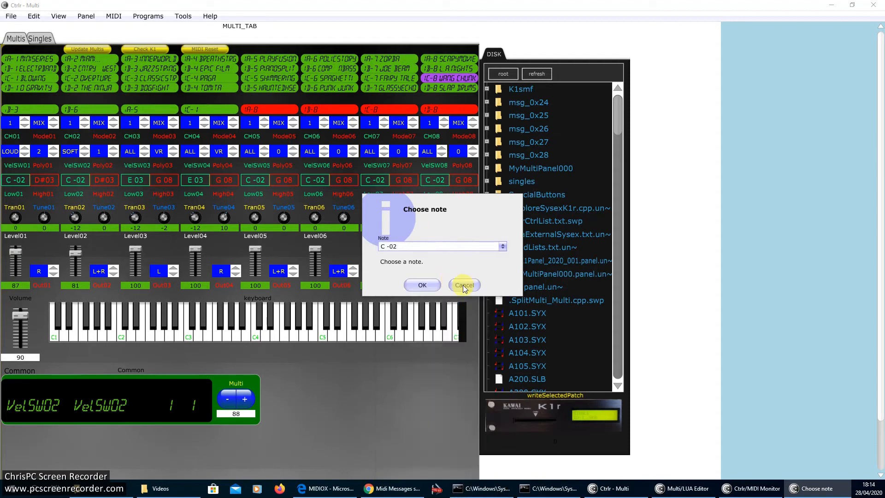
pyautogui.click(464, 284)
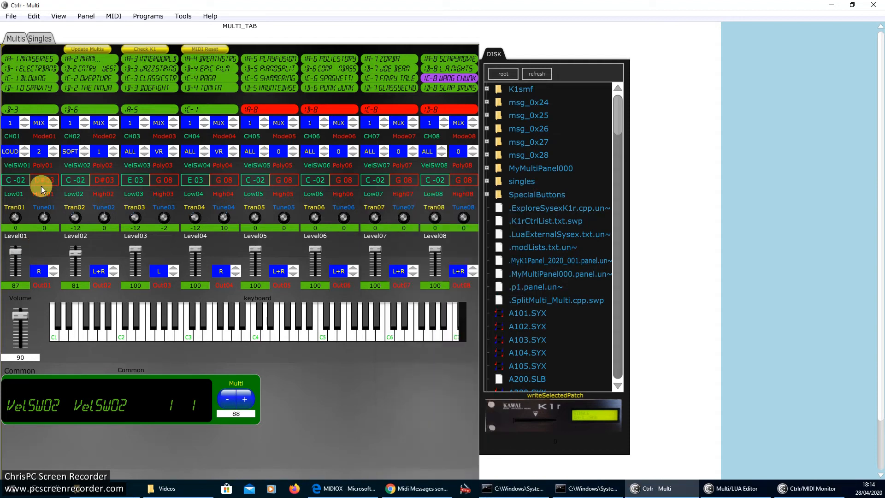
# - Set the output of section 1 to L and section 2 to R, and write the edited WANG CHUNK multi
pyautogui.click(89, 336)
pyautogui.click(112, 272)
pyautogui.click(95, 273)
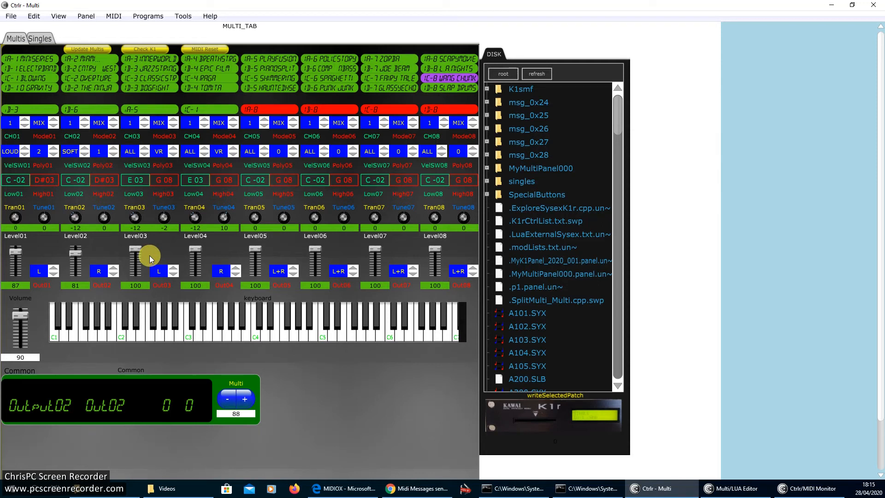
pyautogui.click(551, 422)
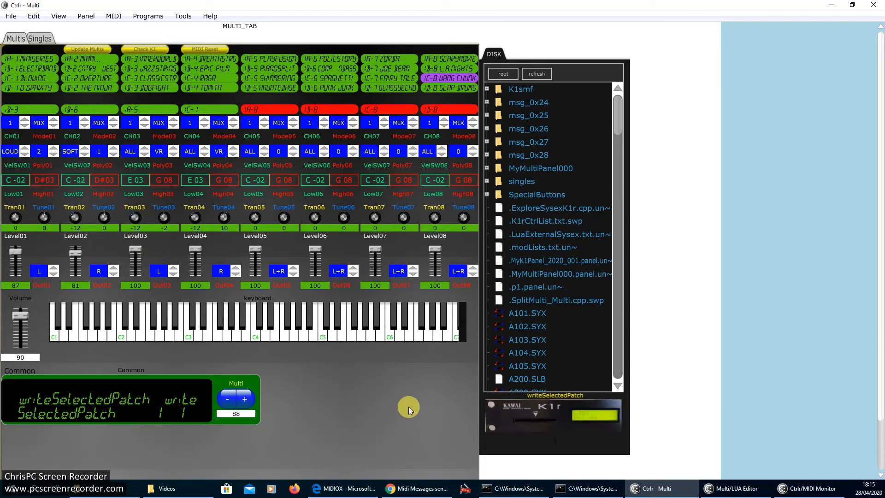
pyautogui.moveTo(0, 111); pyautogui.dragTo(0, 111)
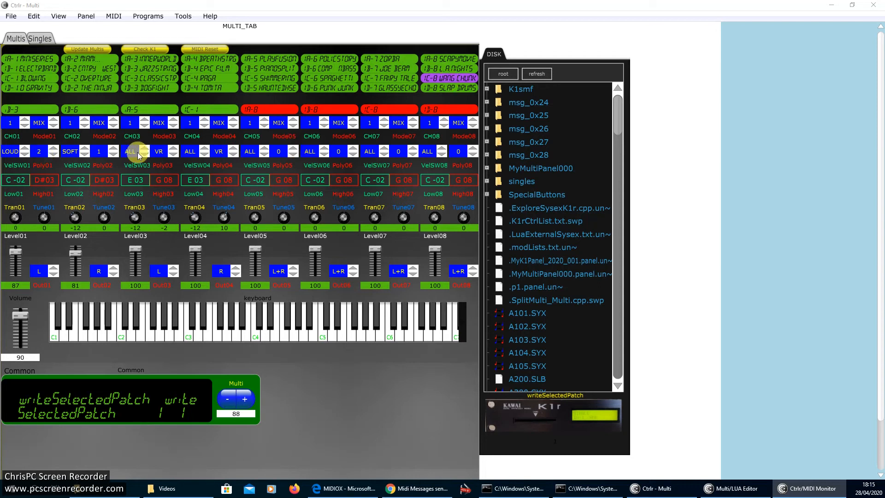
# - Switch to multi 87 and back to 88 to check the stored section settings, and play test notes across the on-screen keyboard
pyautogui.click(230, 399)
pyautogui.click(229, 398)
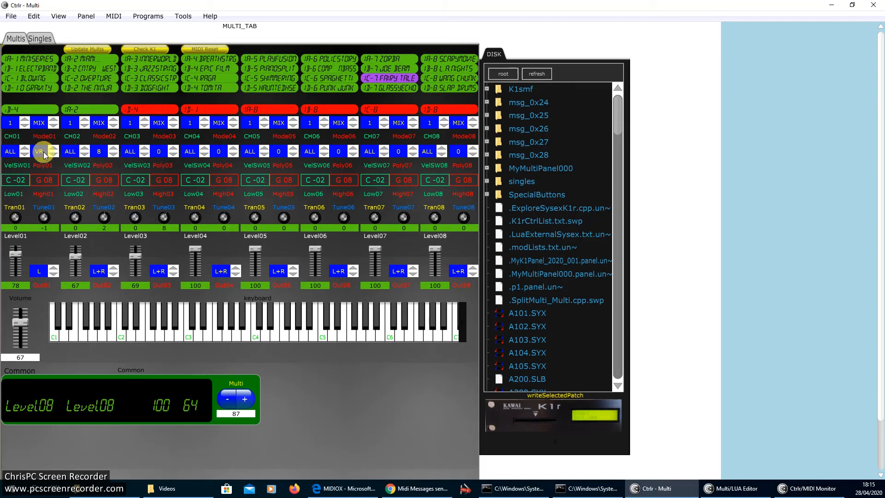
pyautogui.click(243, 402)
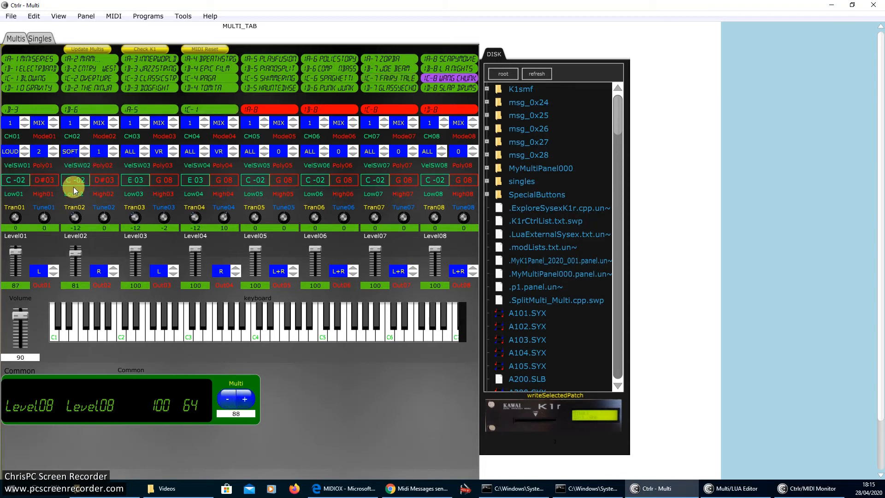
pyautogui.click(192, 338)
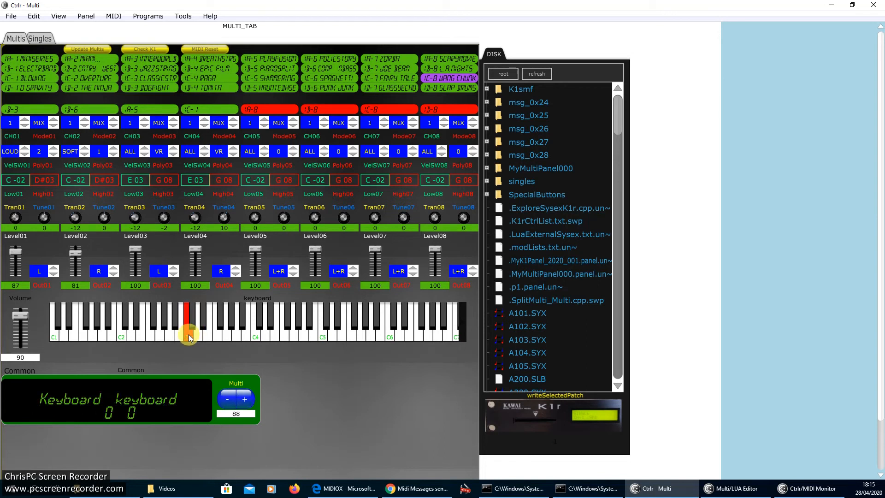
pyautogui.click(153, 333)
pyautogui.click(276, 333)
pyautogui.click(267, 336)
# - Switch the MIDI Thru routing from the input device to the output device
pyautogui.click(114, 16)
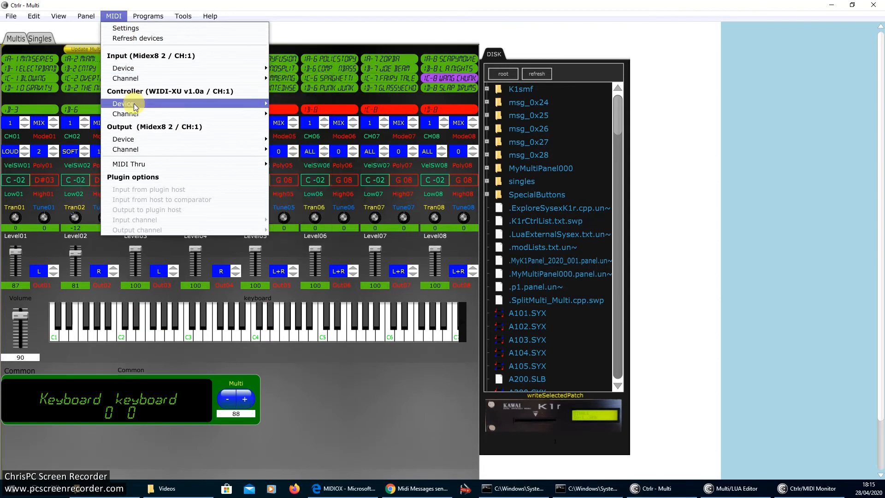
pyautogui.moveTo(265, 103)
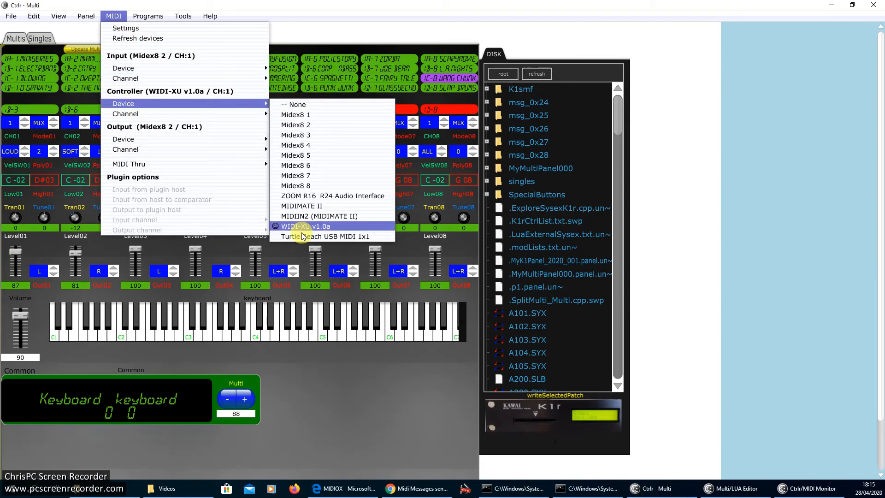
pyautogui.moveTo(144, 164)
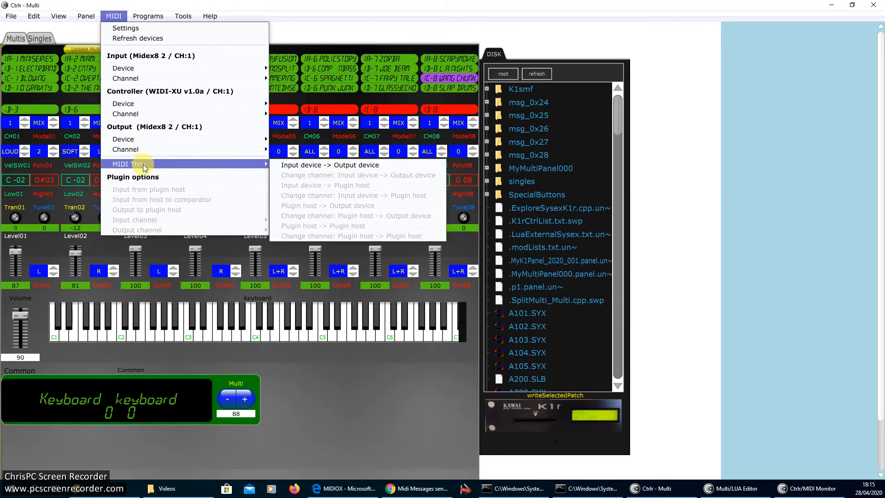
pyautogui.click(325, 167)
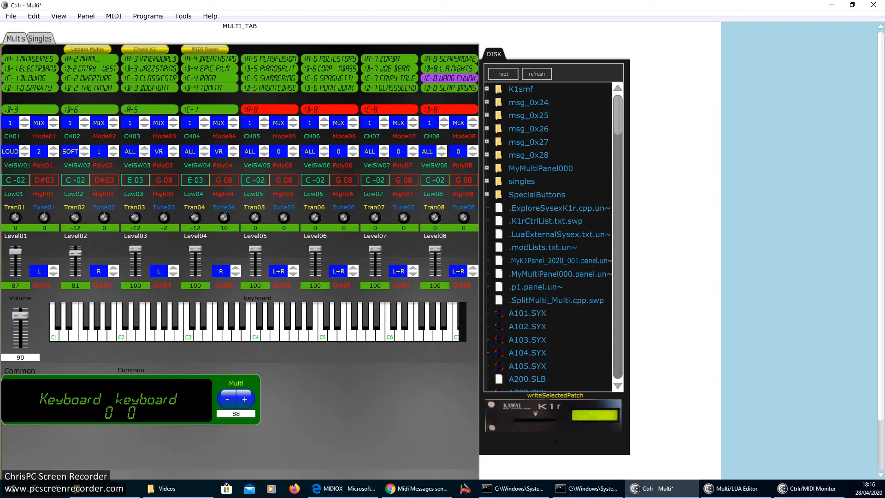
# - Bring up the MIDI Monitor, examine the incoming and outgoing note messages, and minimise it to return to the panel
pyautogui.hotkey('alt', 'Tab')
pyautogui.moveTo(613, 98); pyautogui.dragTo(655, 101)
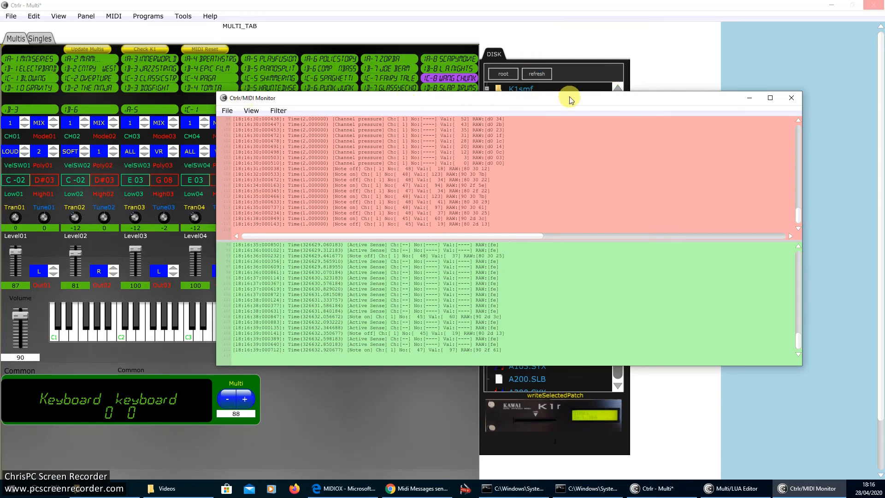
pyautogui.click(749, 98)
pyautogui.click(312, 224)
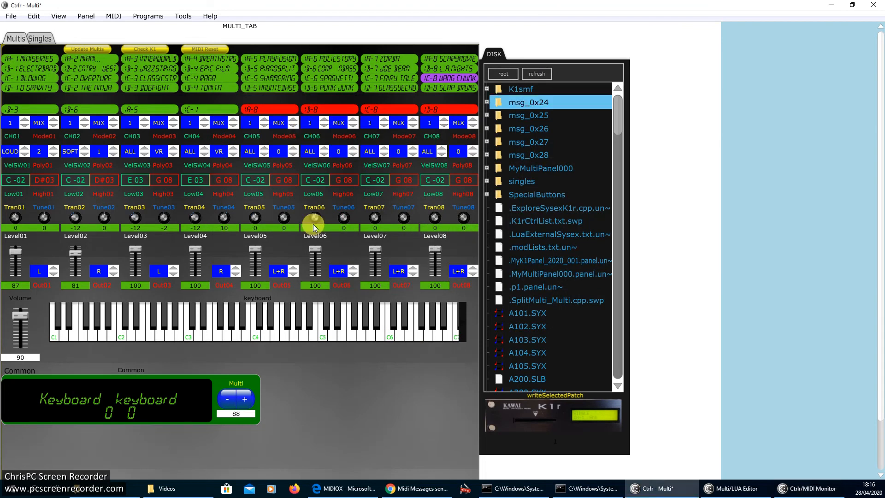